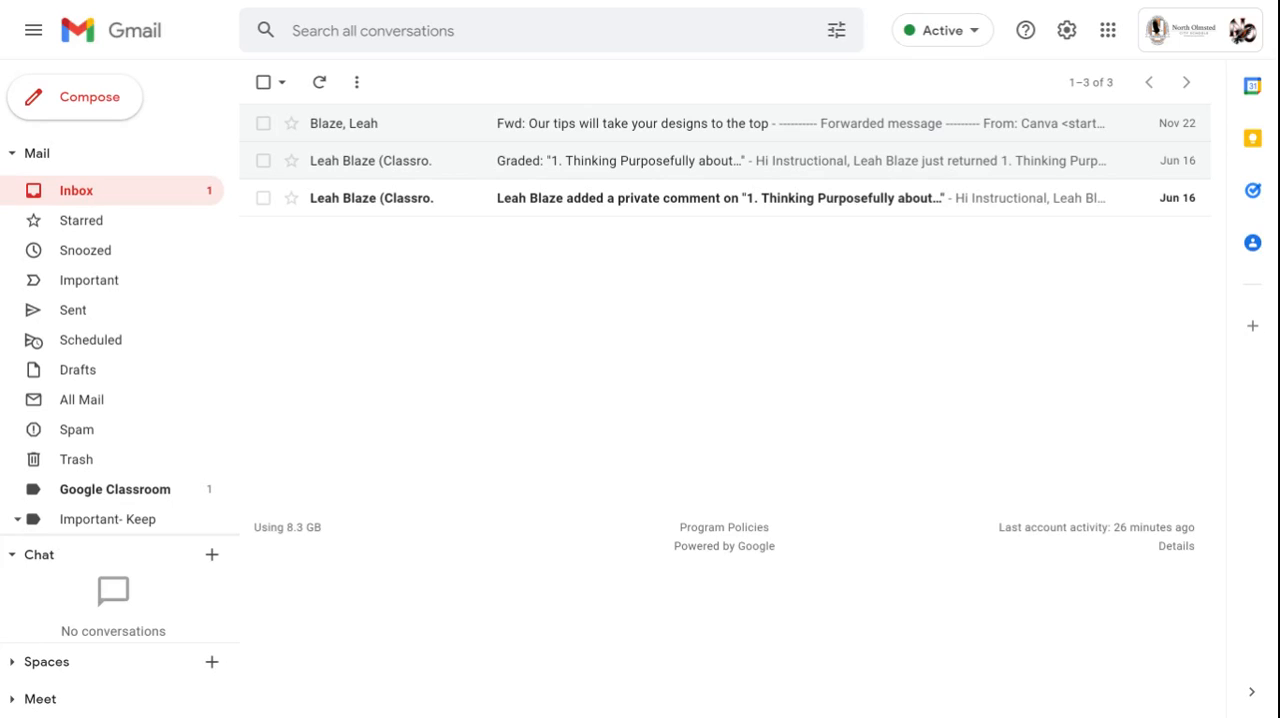
# - Open the Filters and Blocked Addresses section of the mail settings
pyautogui.click(1066, 31)
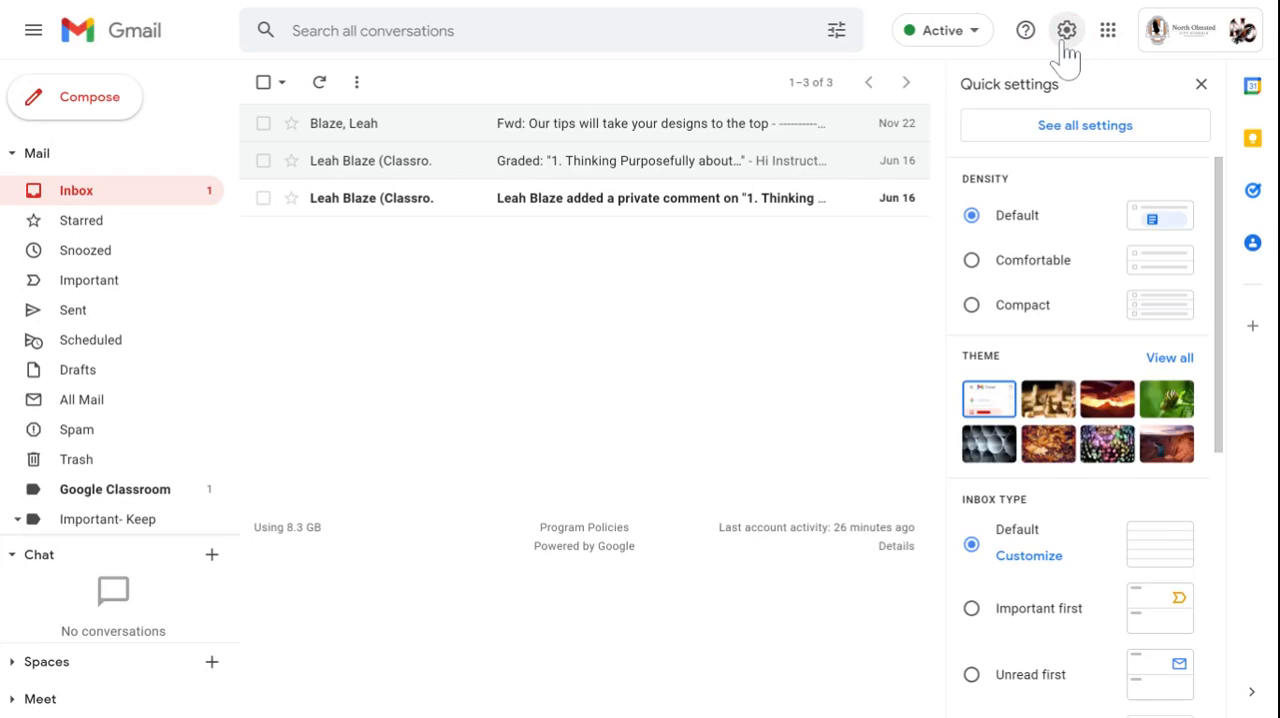
pyautogui.click(1068, 132)
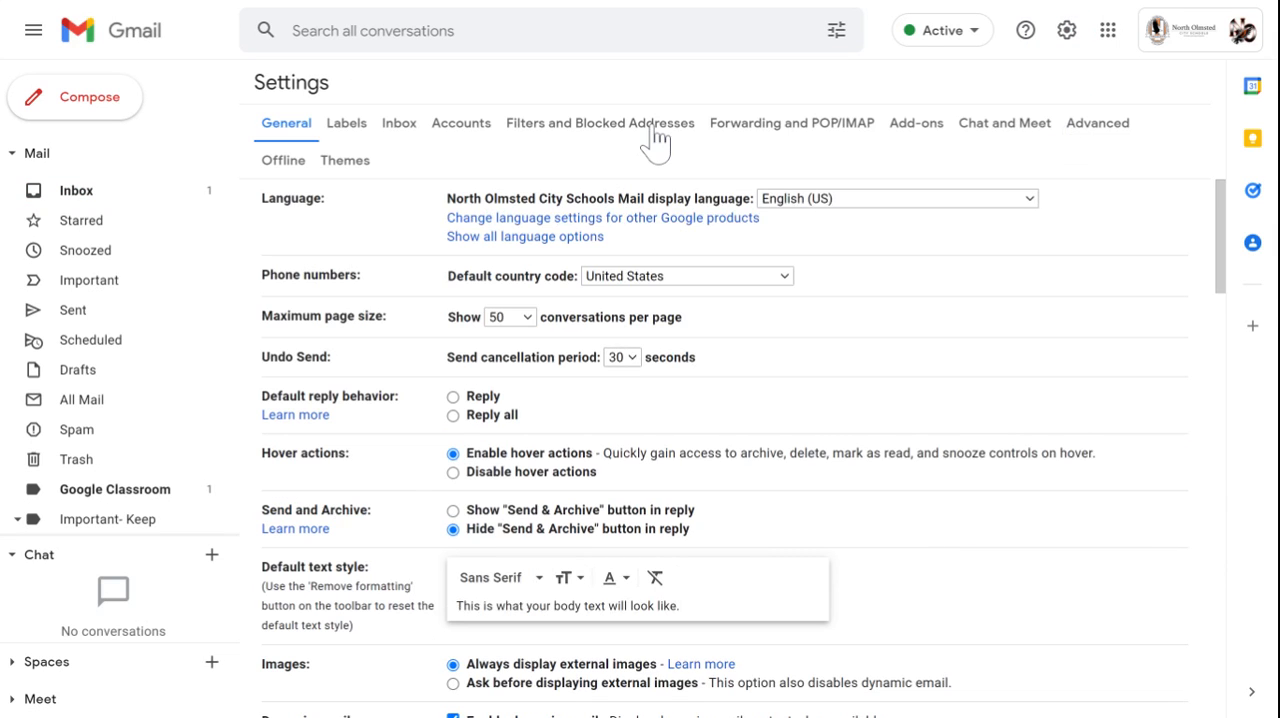
pyautogui.click(656, 140)
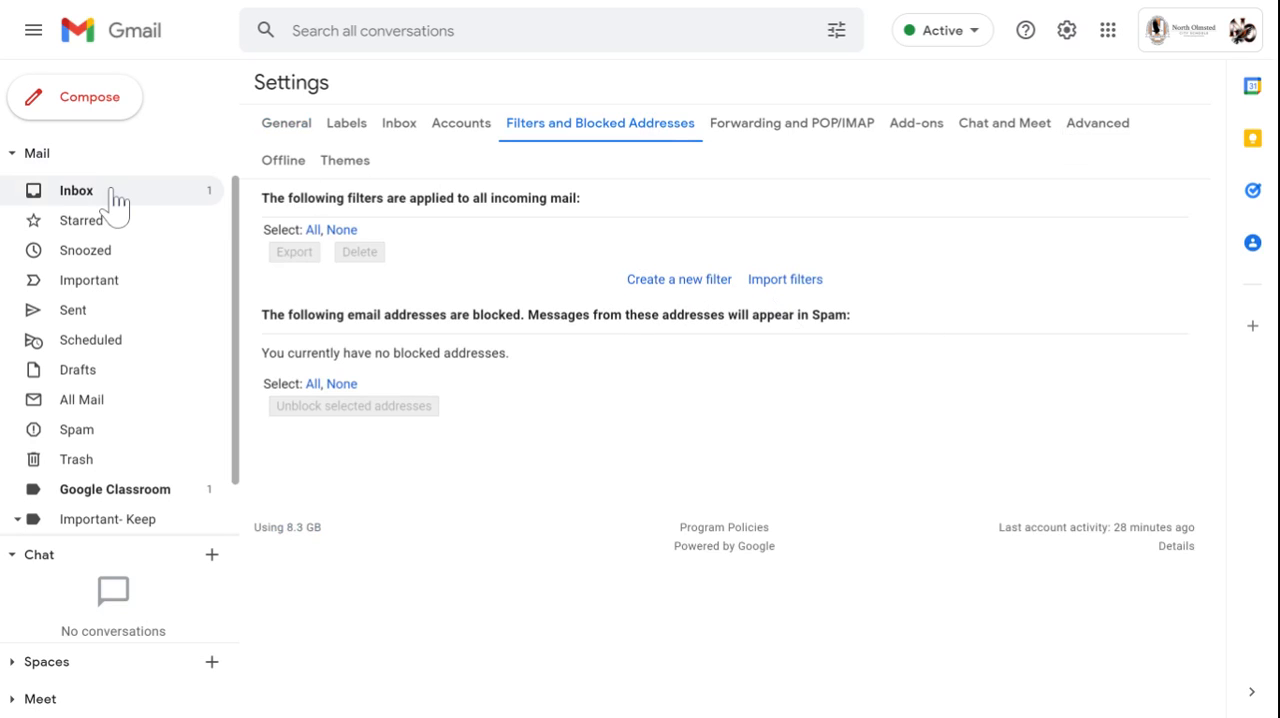
# - View the search options available for building a filter from the inbox, leaving all criteria empty, and close them
pyautogui.click(453, 31)
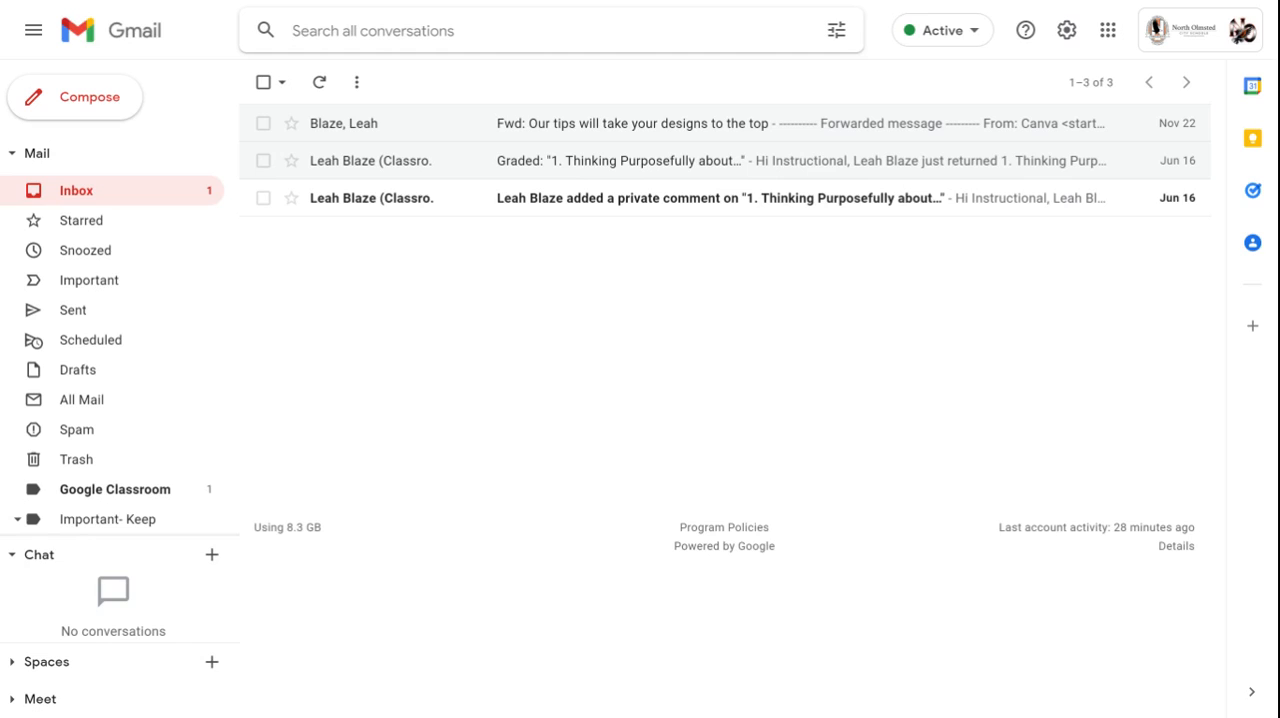
pyautogui.click(836, 31)
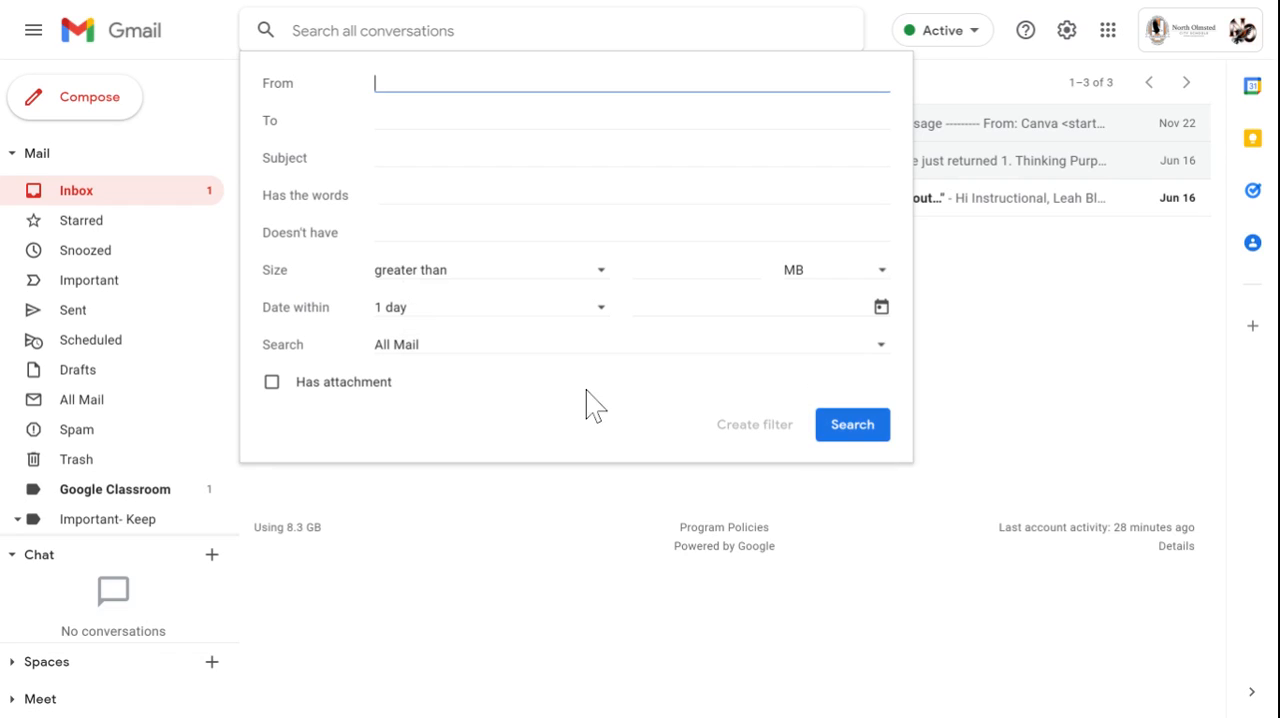
pyautogui.click(400, 195)
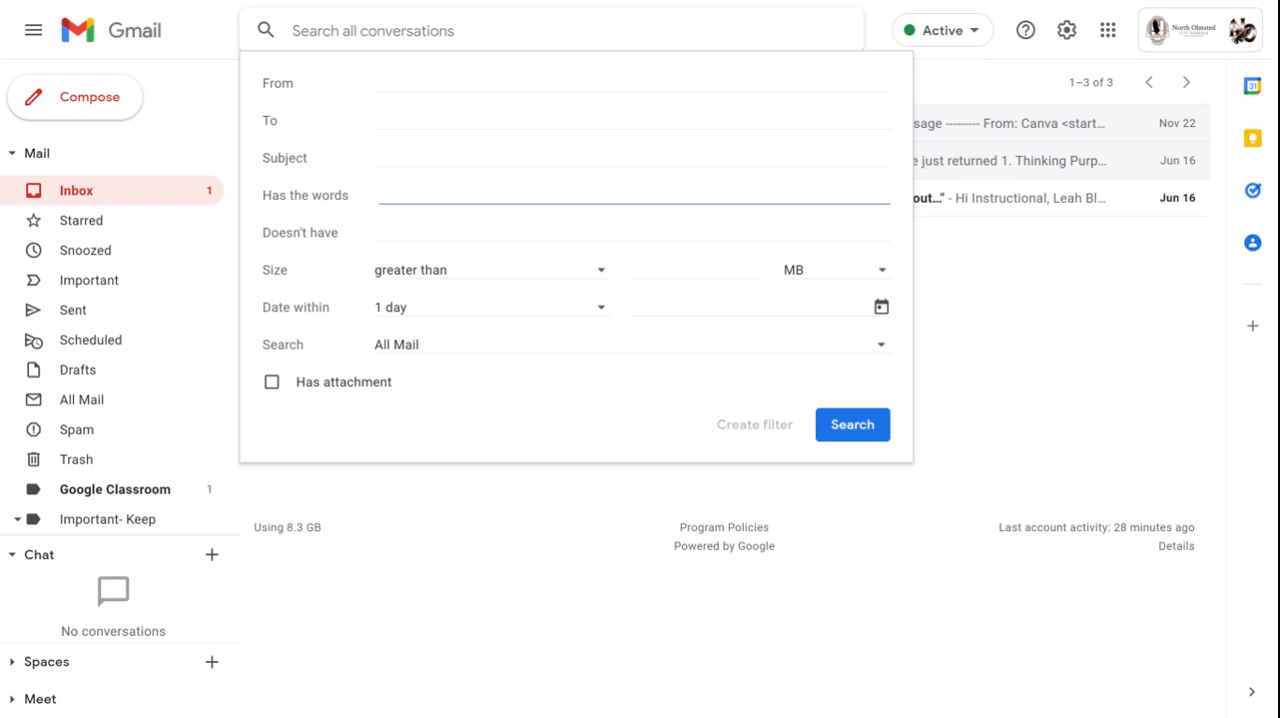
pyautogui.click(1009, 448)
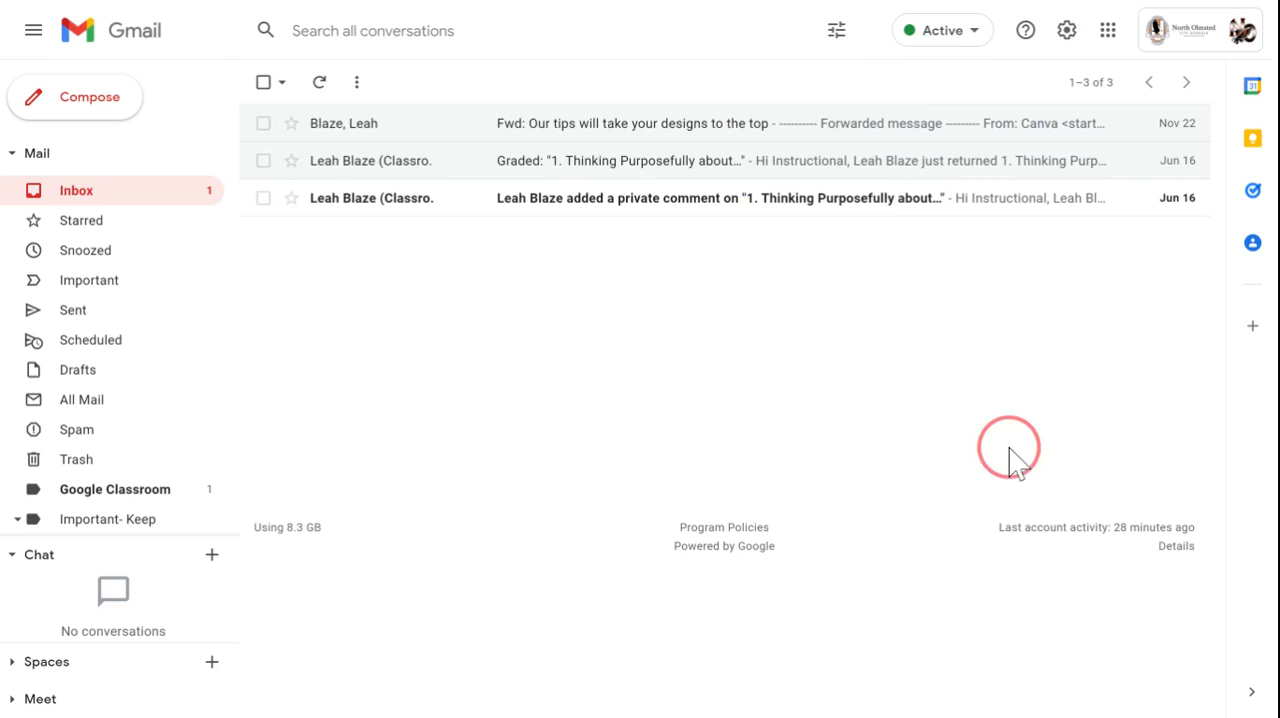
# - Start a filter for messages like the "Graded: 1. Thinking Purposefully about..." email and check the conversations matching its sender
pyautogui.click(346, 130)
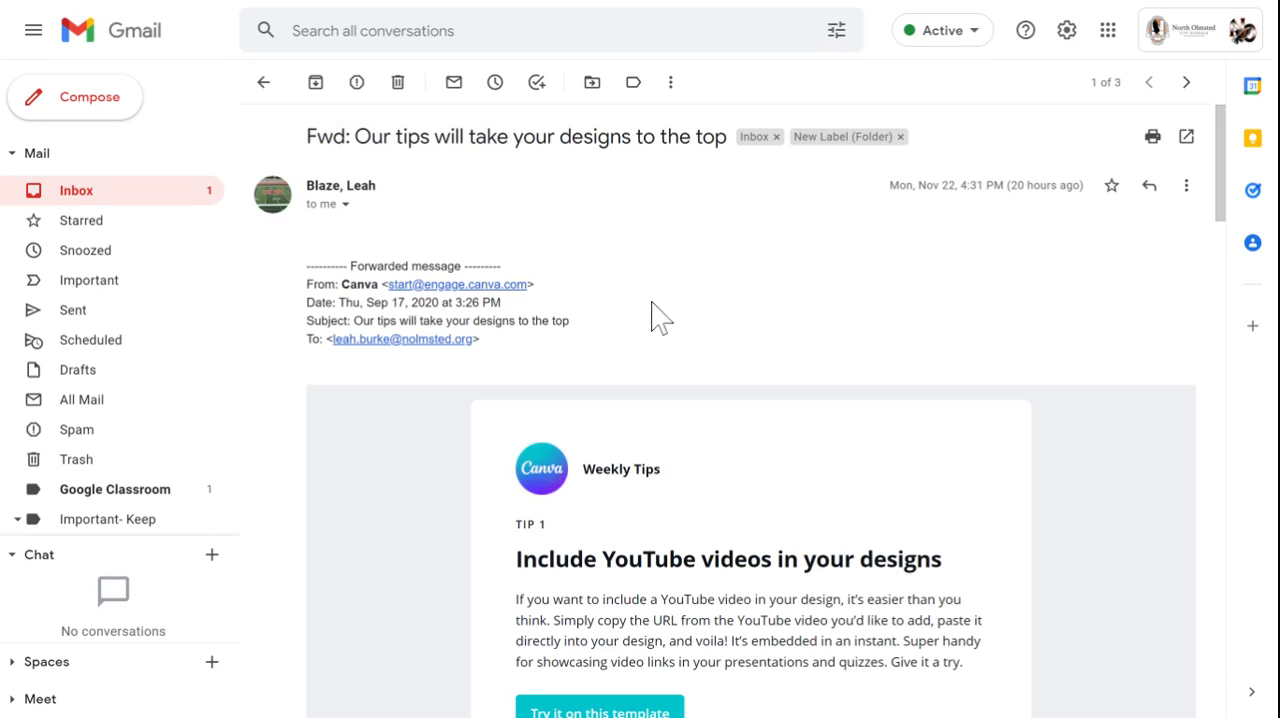
pyautogui.click(263, 84)
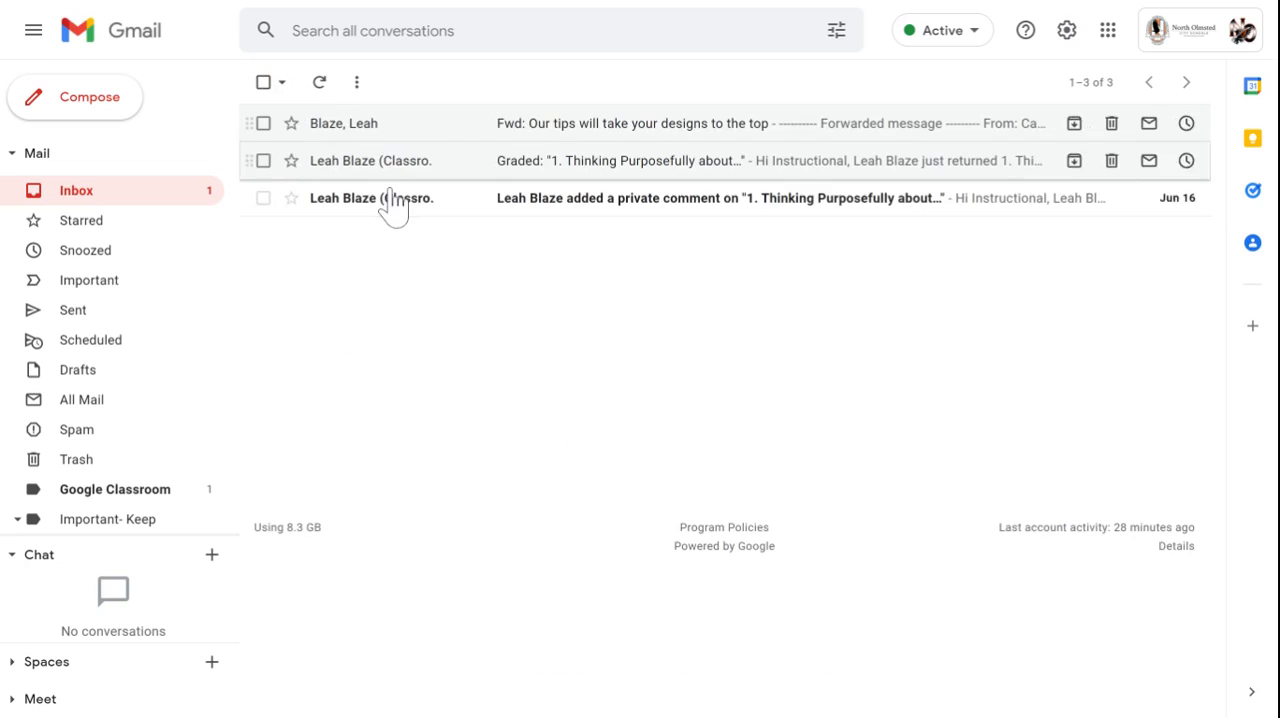
pyautogui.click(398, 170)
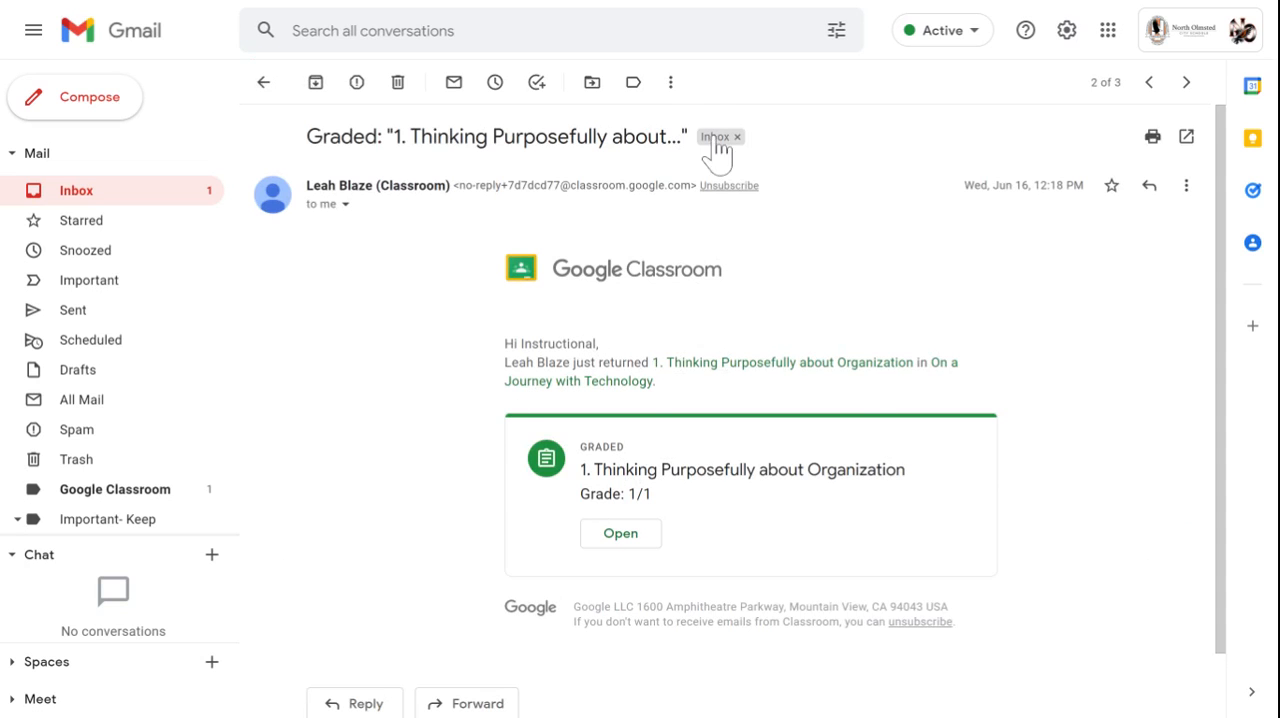
pyautogui.click(671, 84)
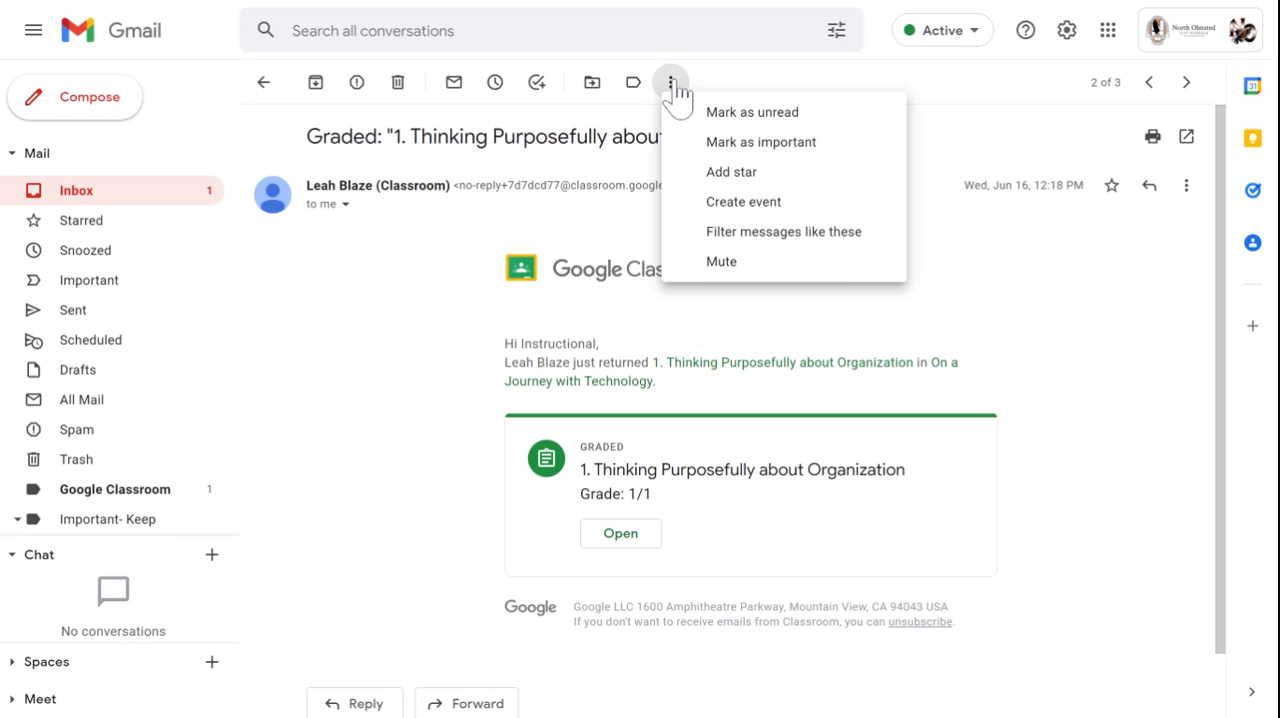
pyautogui.click(737, 236)
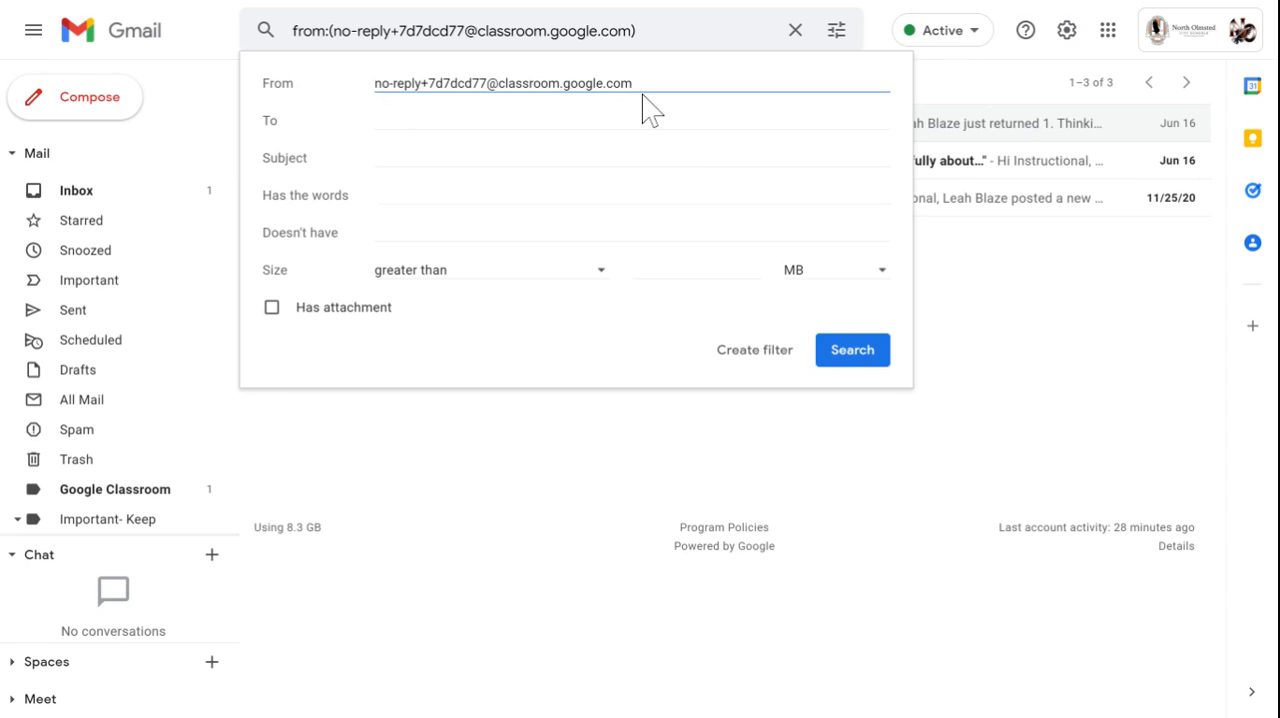
pyautogui.click(948, 385)
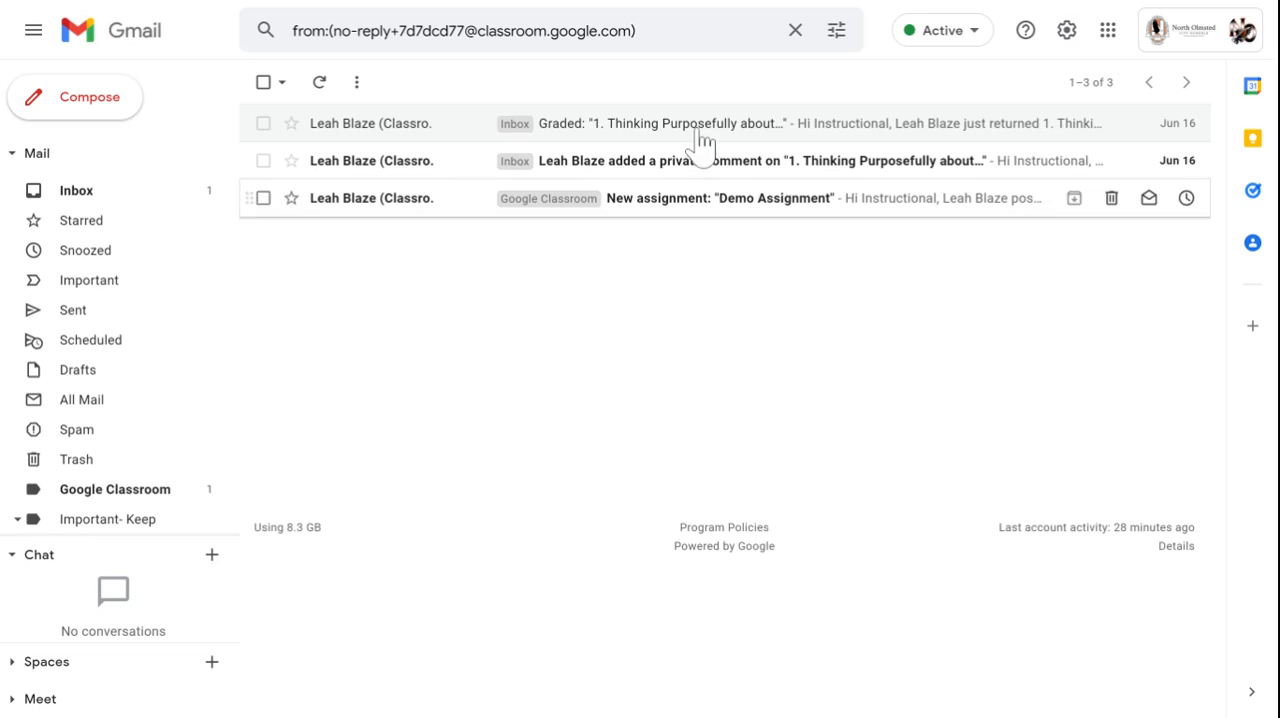
pyautogui.click(841, 35)
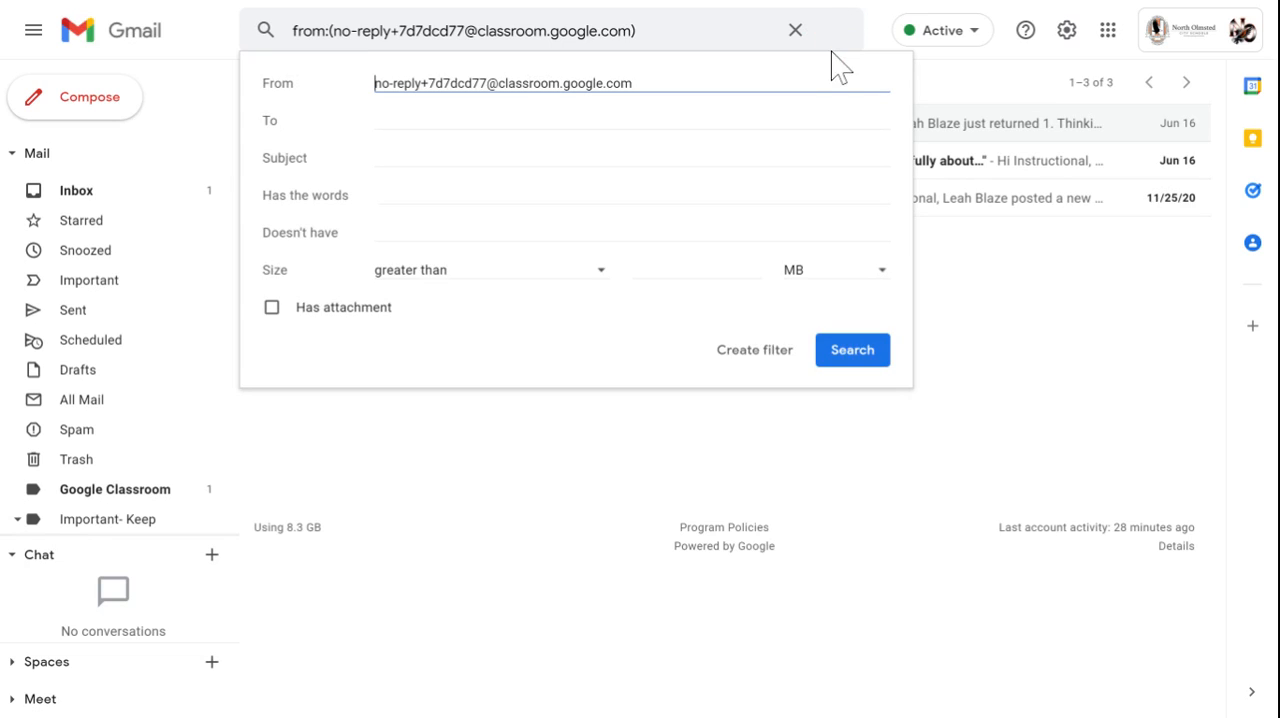
# - Create the filter with Skip the Inbox and the Google Classroom label, applying it to the matching conversations as well
pyautogui.click(754, 352)
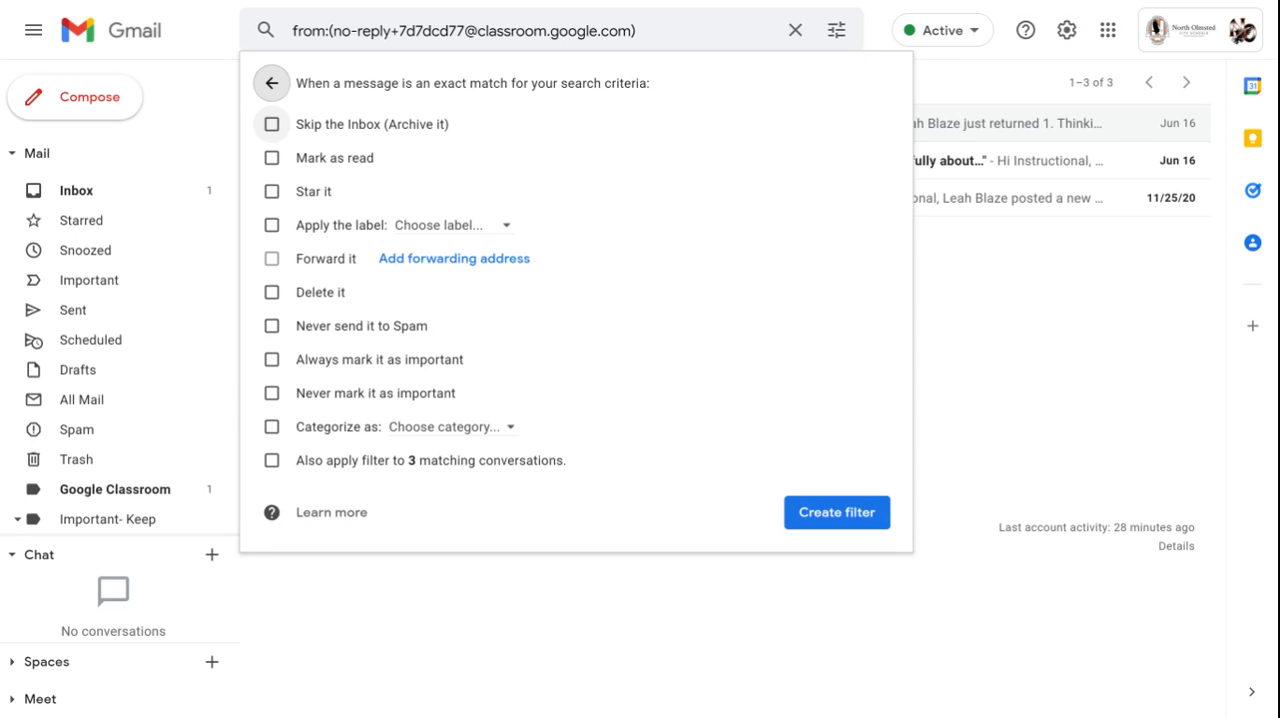
pyautogui.click(272, 125)
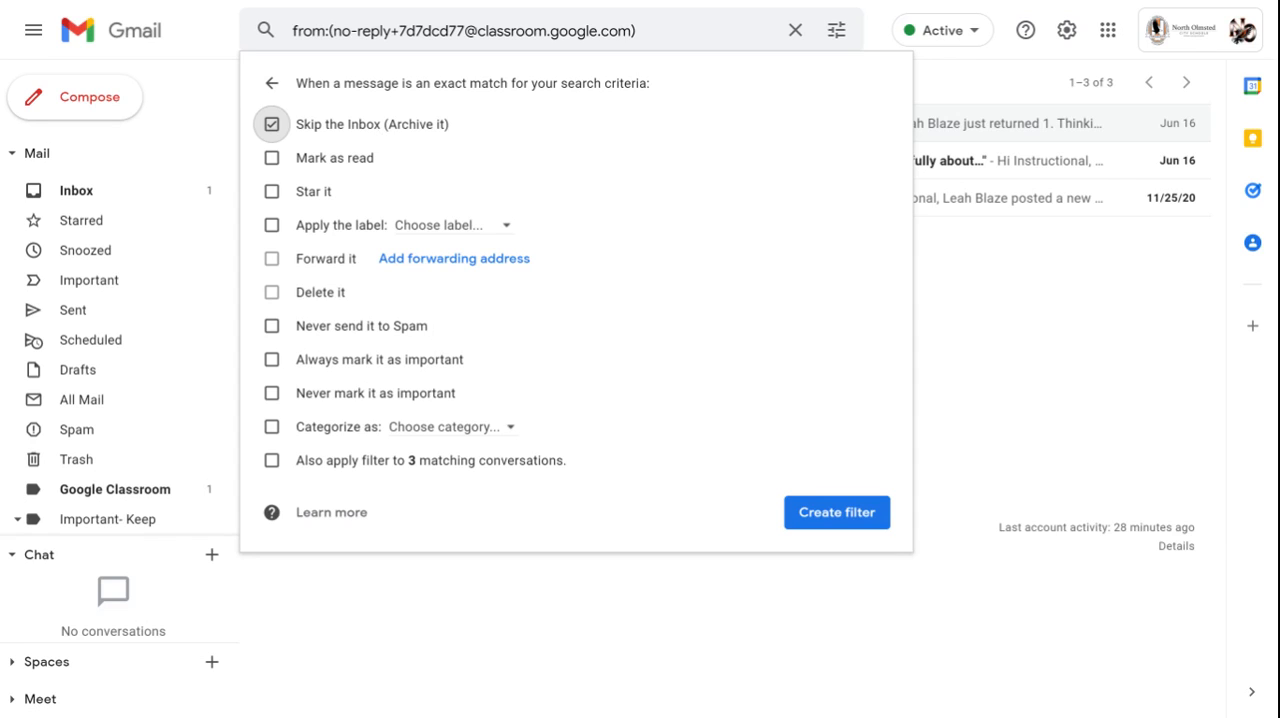
pyautogui.click(269, 226)
pyautogui.click(497, 236)
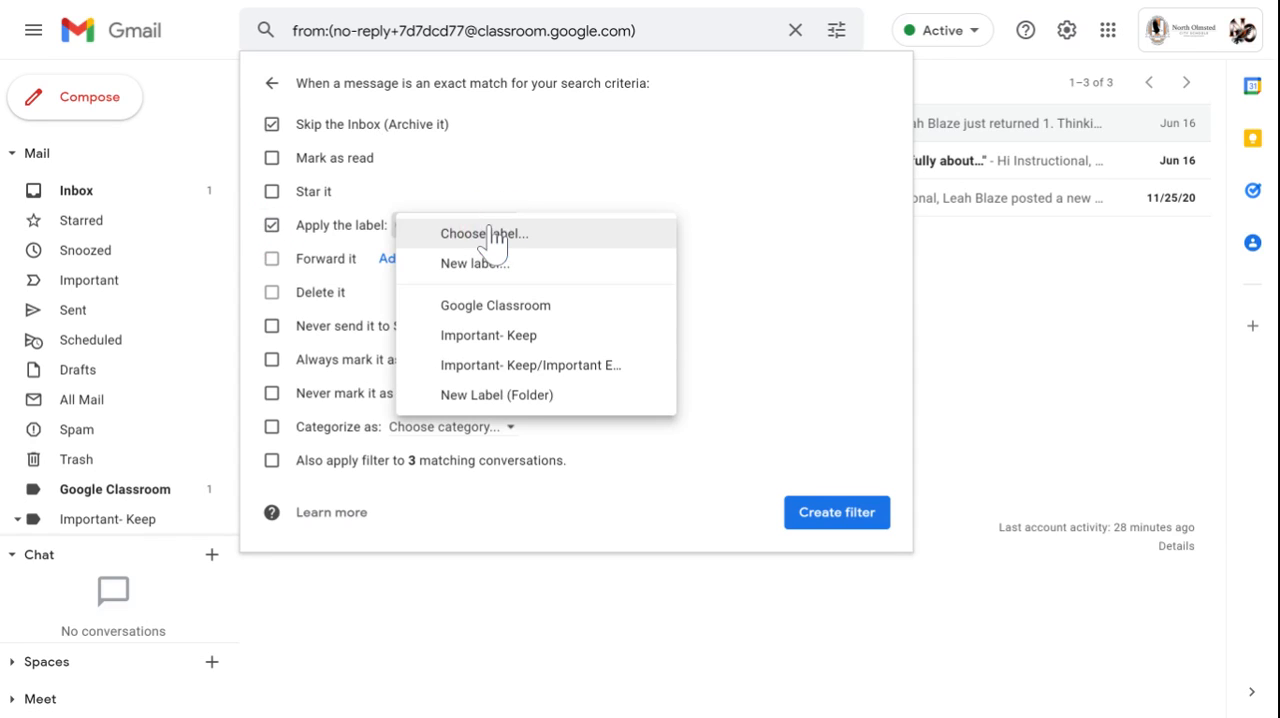
pyautogui.click(497, 305)
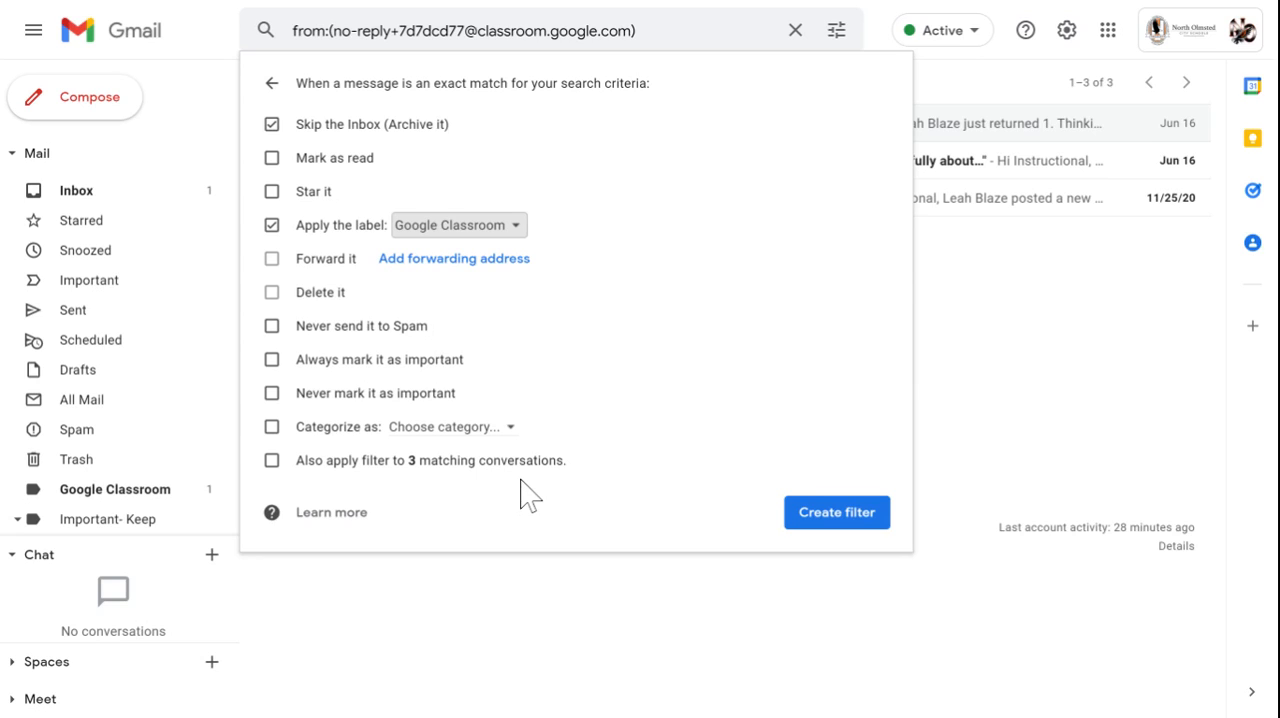
pyautogui.click(272, 462)
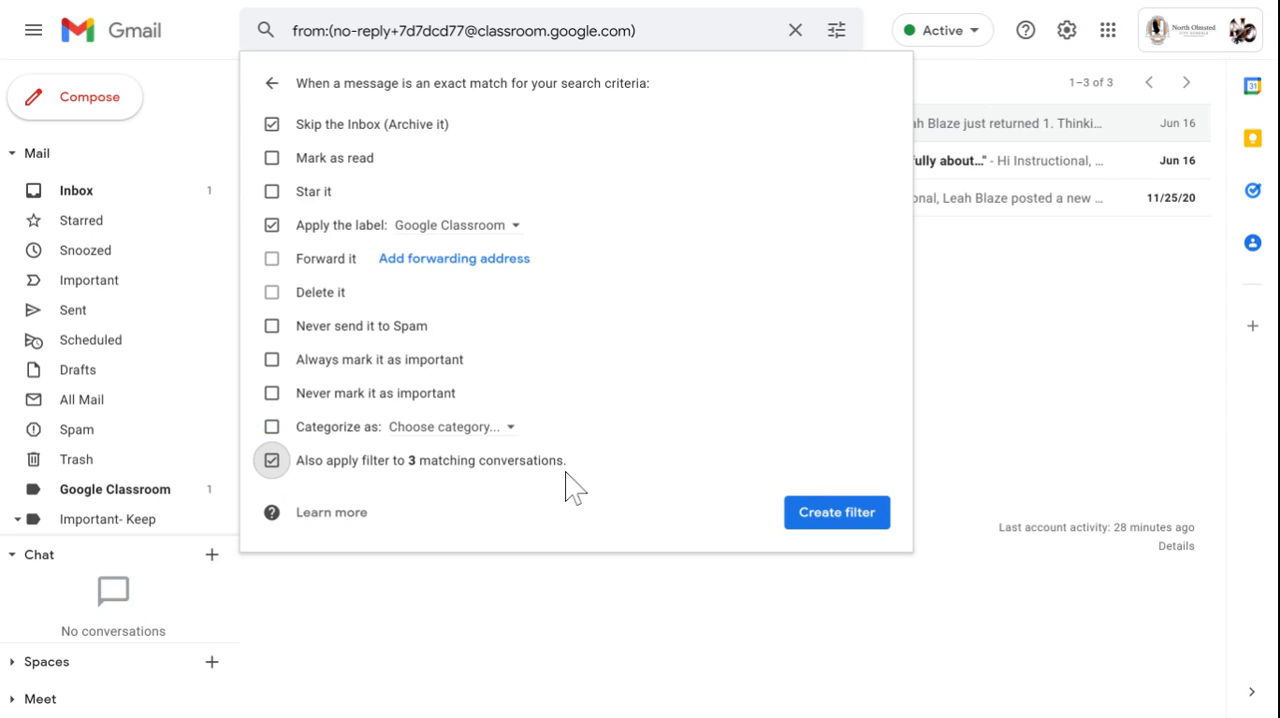
pyautogui.click(840, 514)
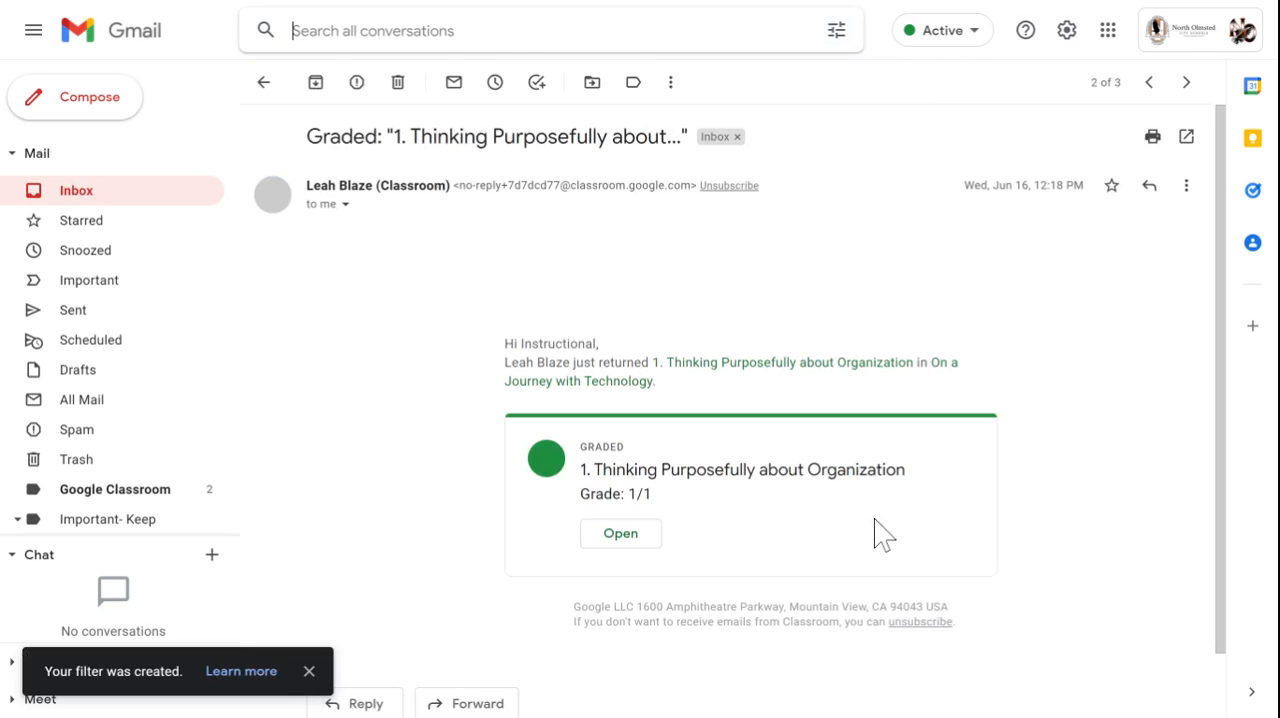
# - View the messages under the Google Classroom label and return to the inbox
pyautogui.click(148, 500)
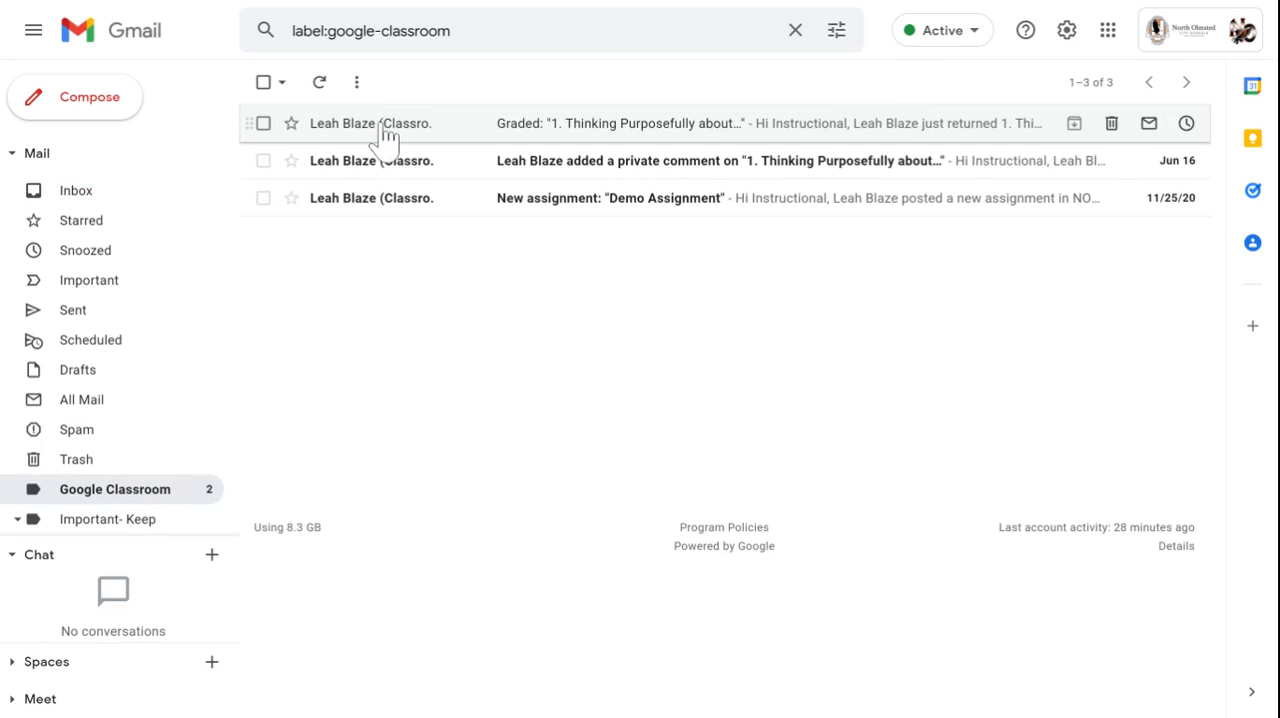
pyautogui.click(78, 195)
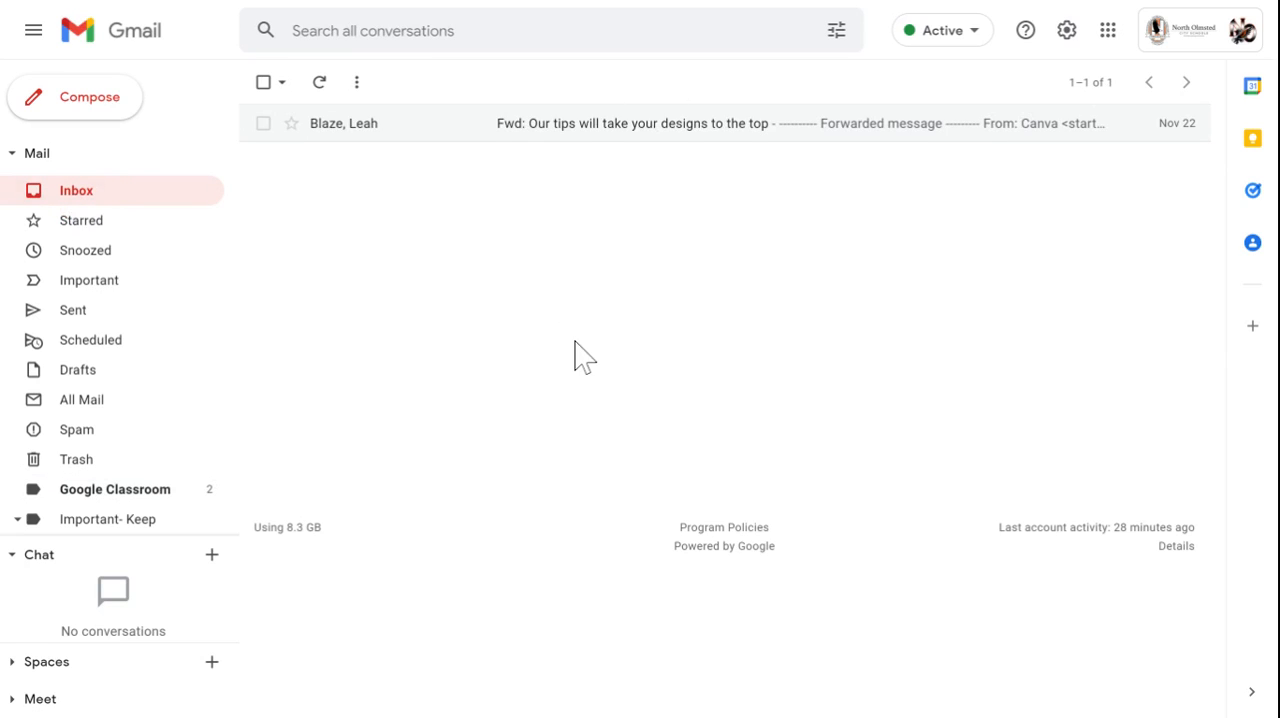
# - Open the existing Google Classroom filter for editing from the filter settings, review its criteria and actions, and save it
pyautogui.click(1068, 36)
pyautogui.click(1080, 140)
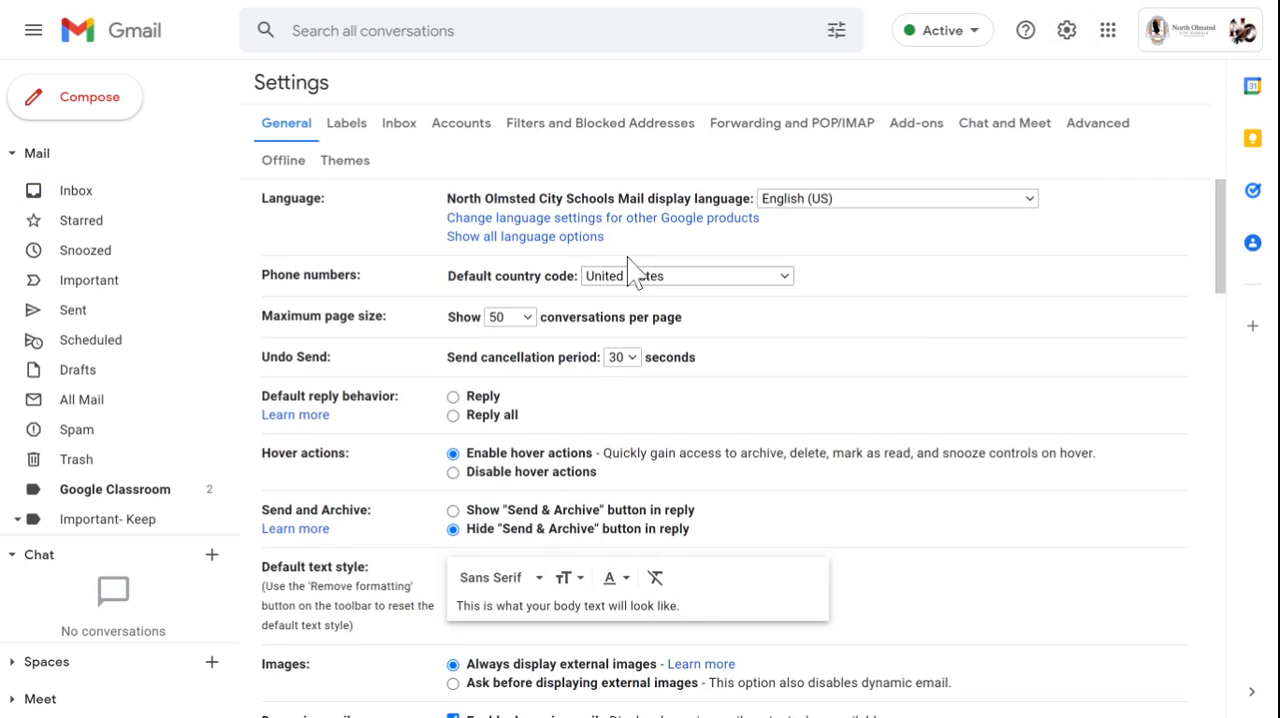
pyautogui.click(582, 126)
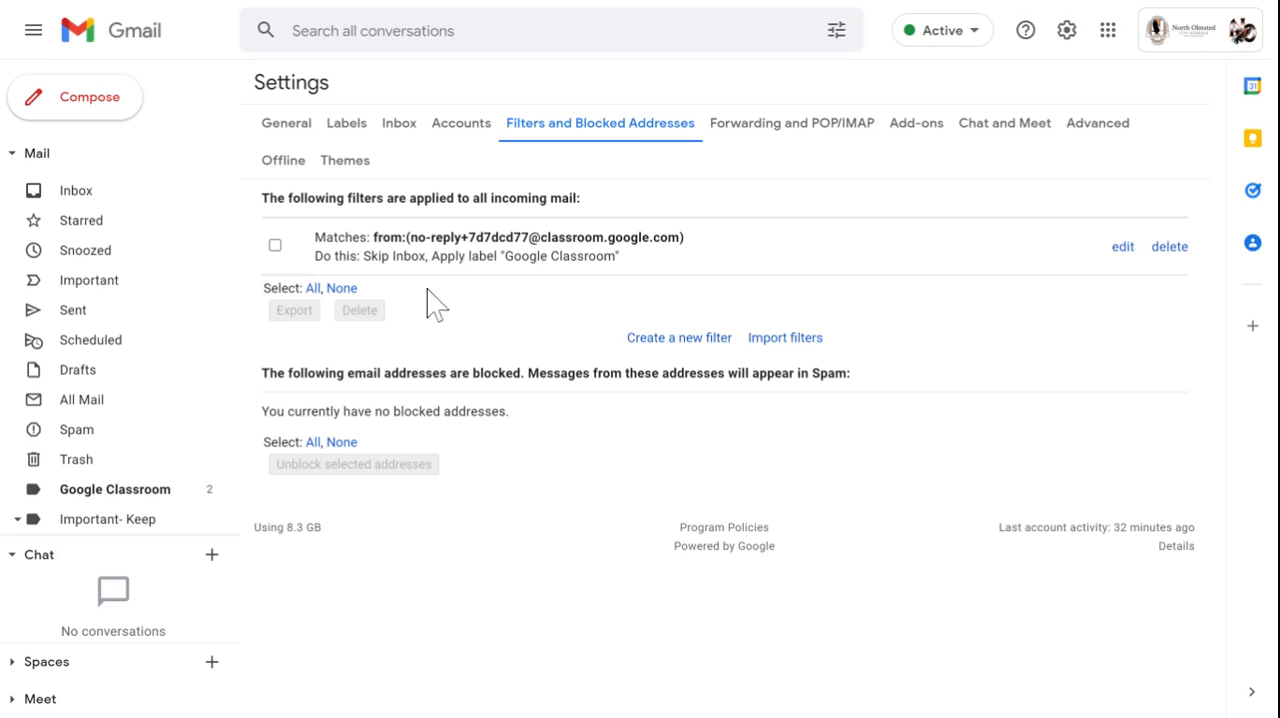
pyautogui.click(1121, 250)
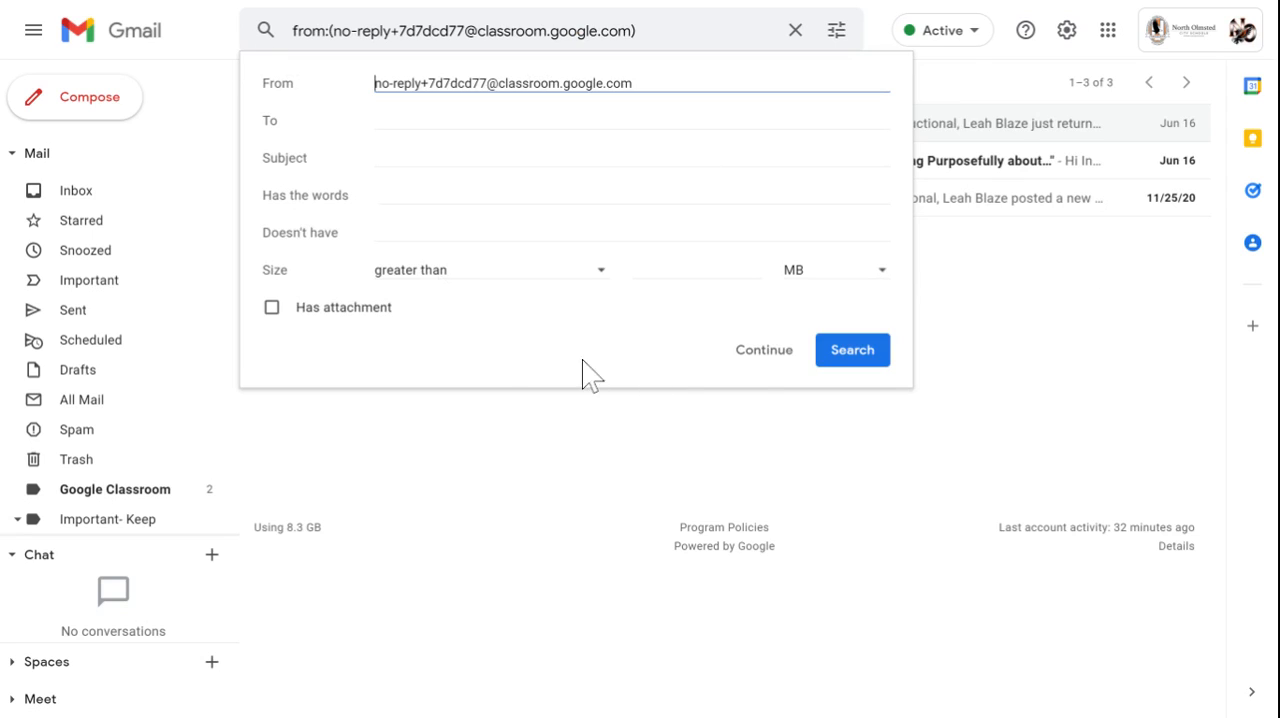
pyautogui.click(753, 366)
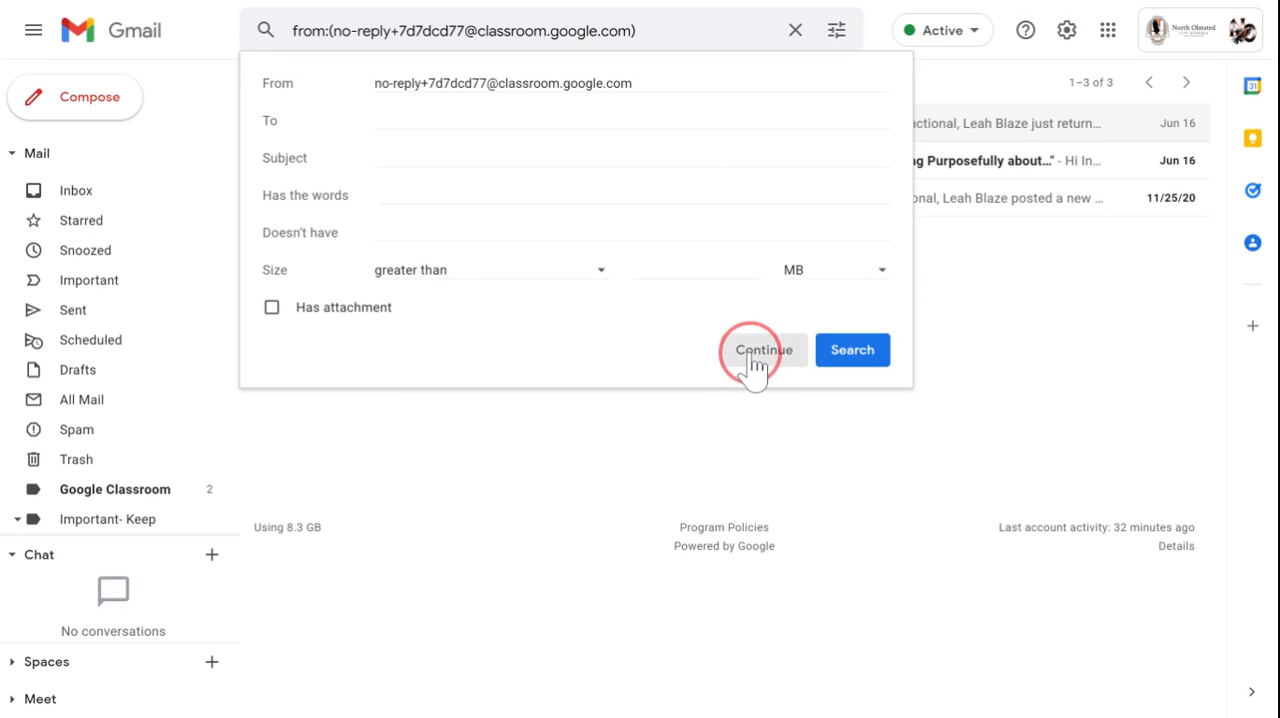
pyautogui.click(833, 514)
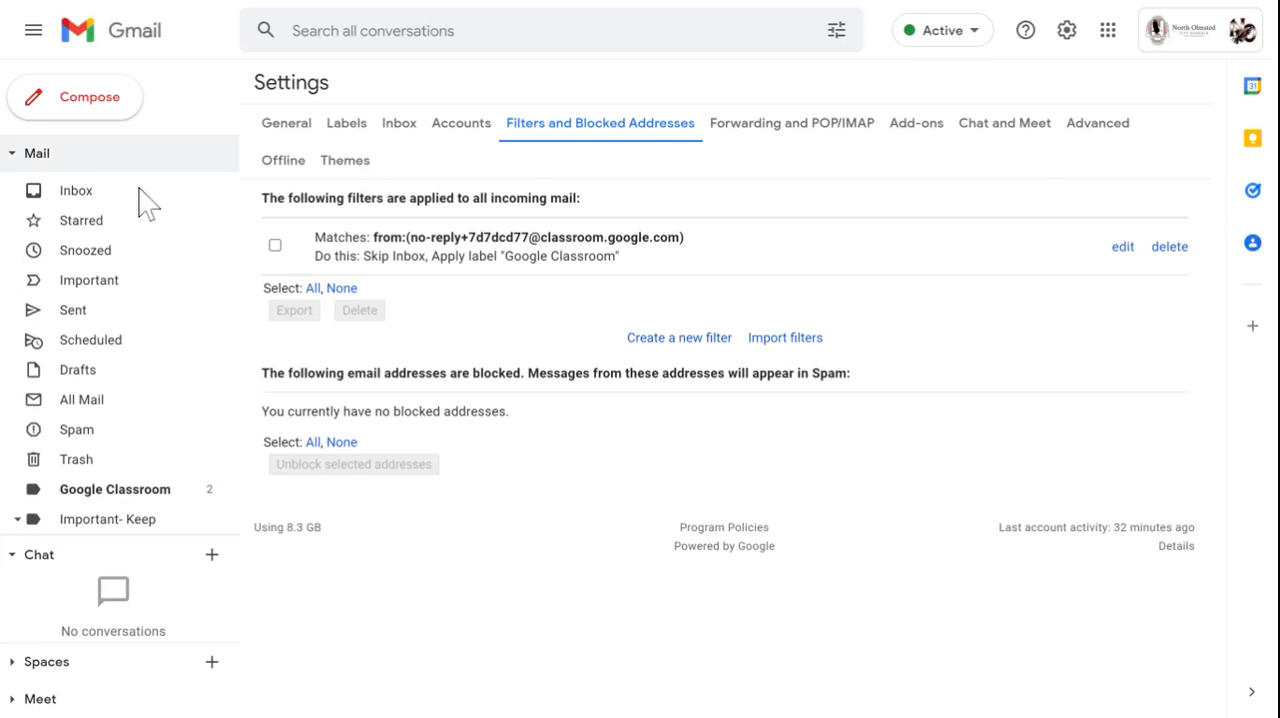
# - Set the Google Classroom label to show in the label list only if unread, and check the selected option
pyautogui.click(112, 211)
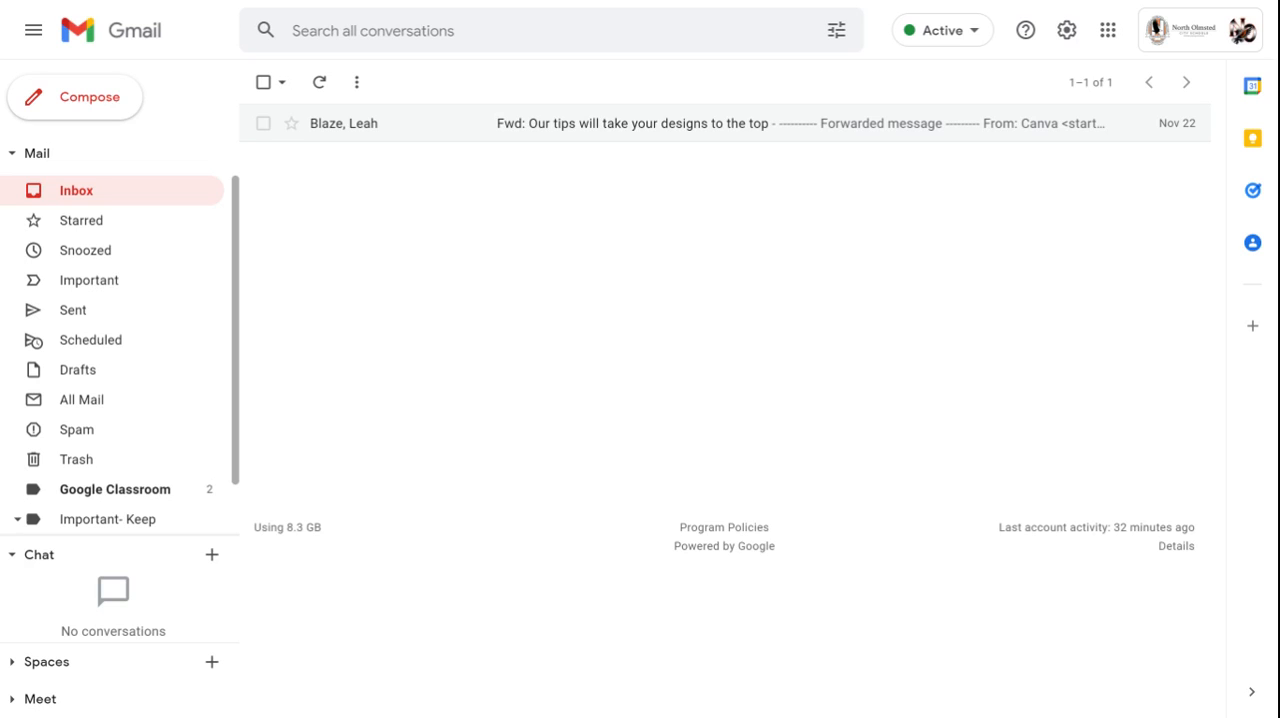
pyautogui.scroll(-1, 128, 223)
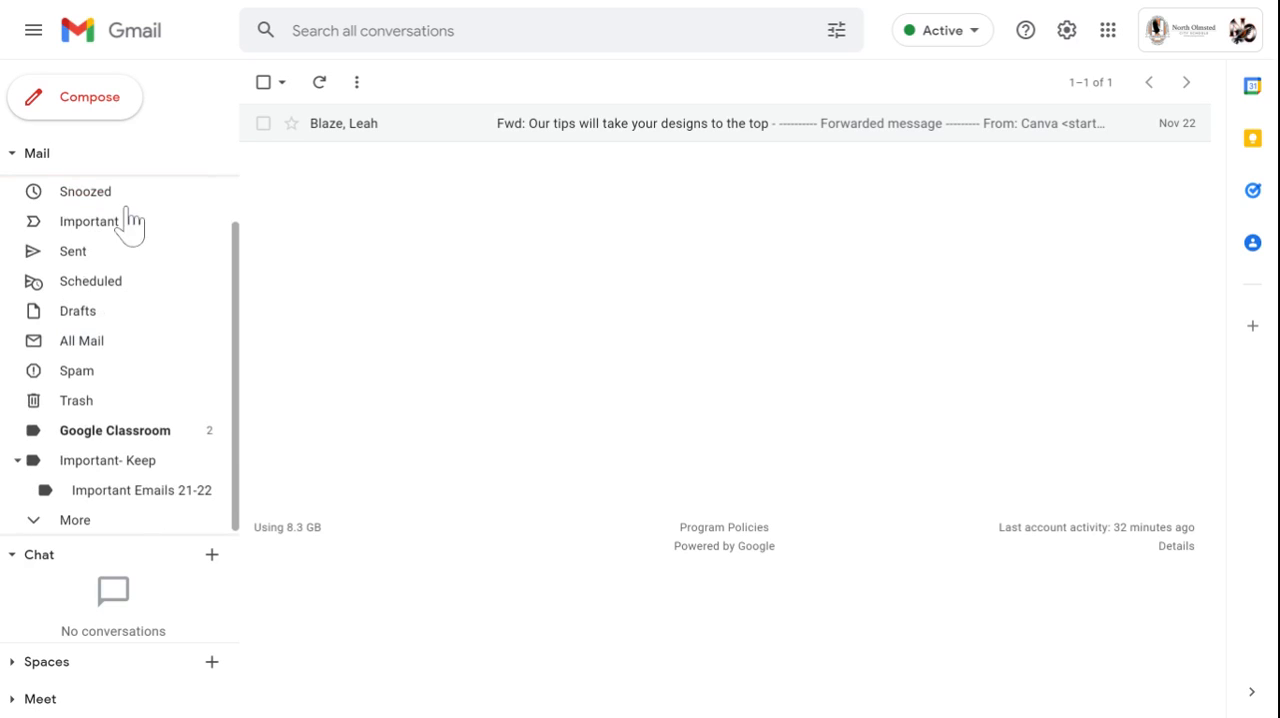
pyautogui.click(209, 430)
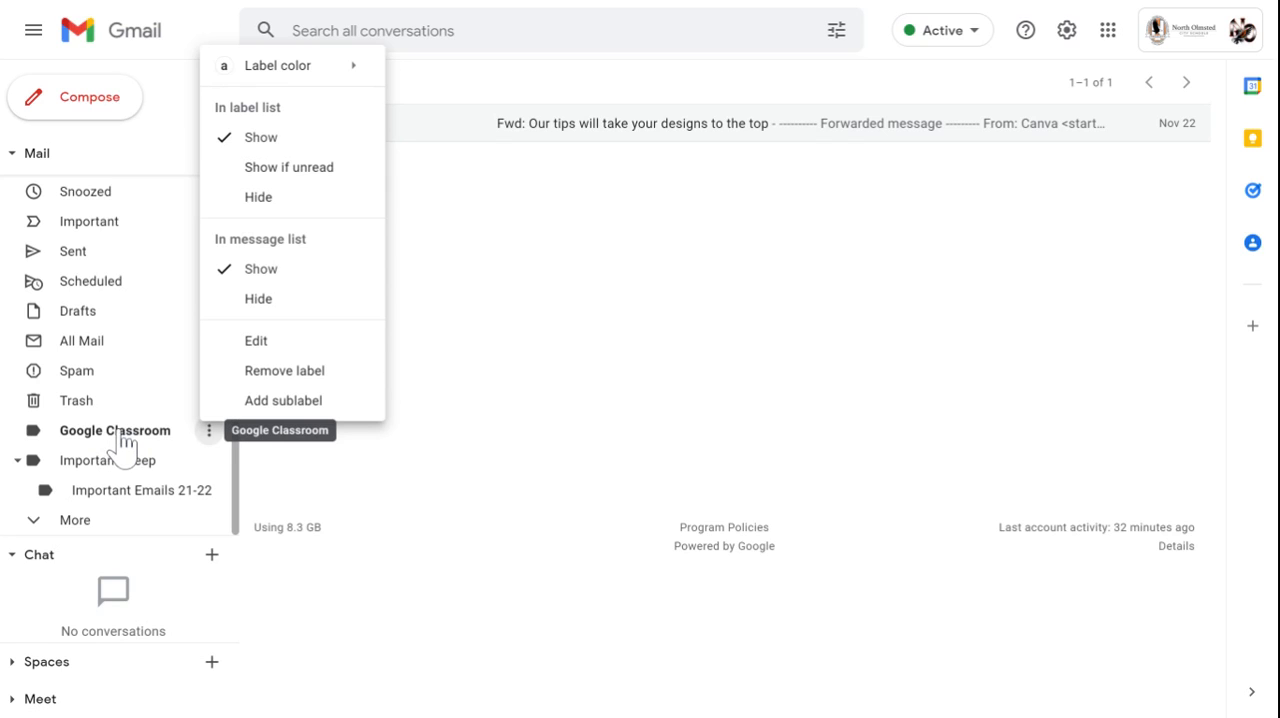
pyautogui.click(318, 170)
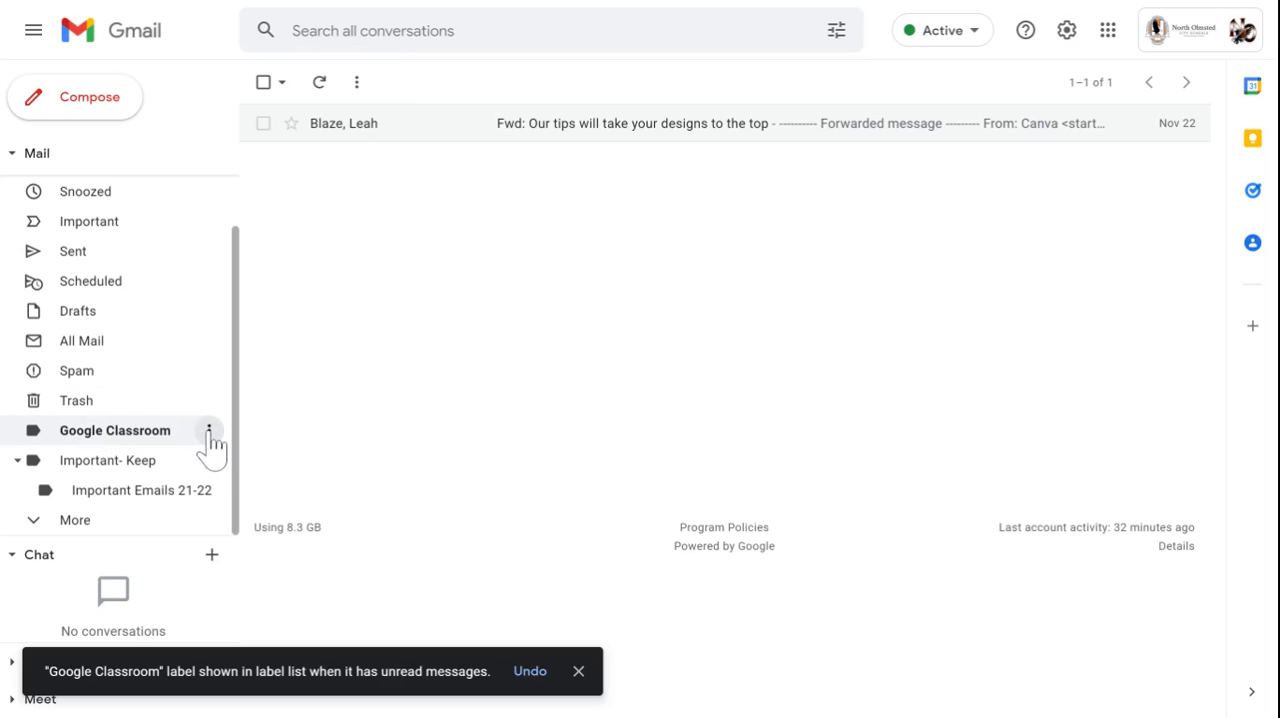
pyautogui.click(210, 438)
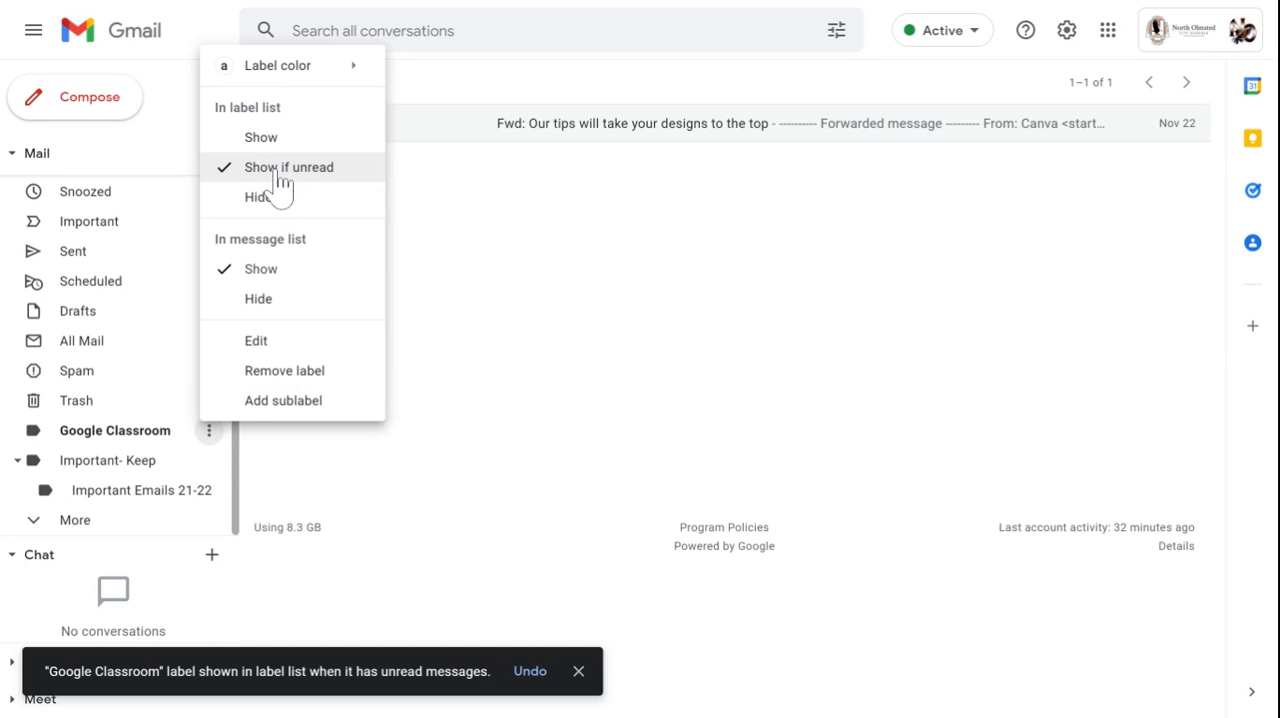
pyautogui.click(492, 217)
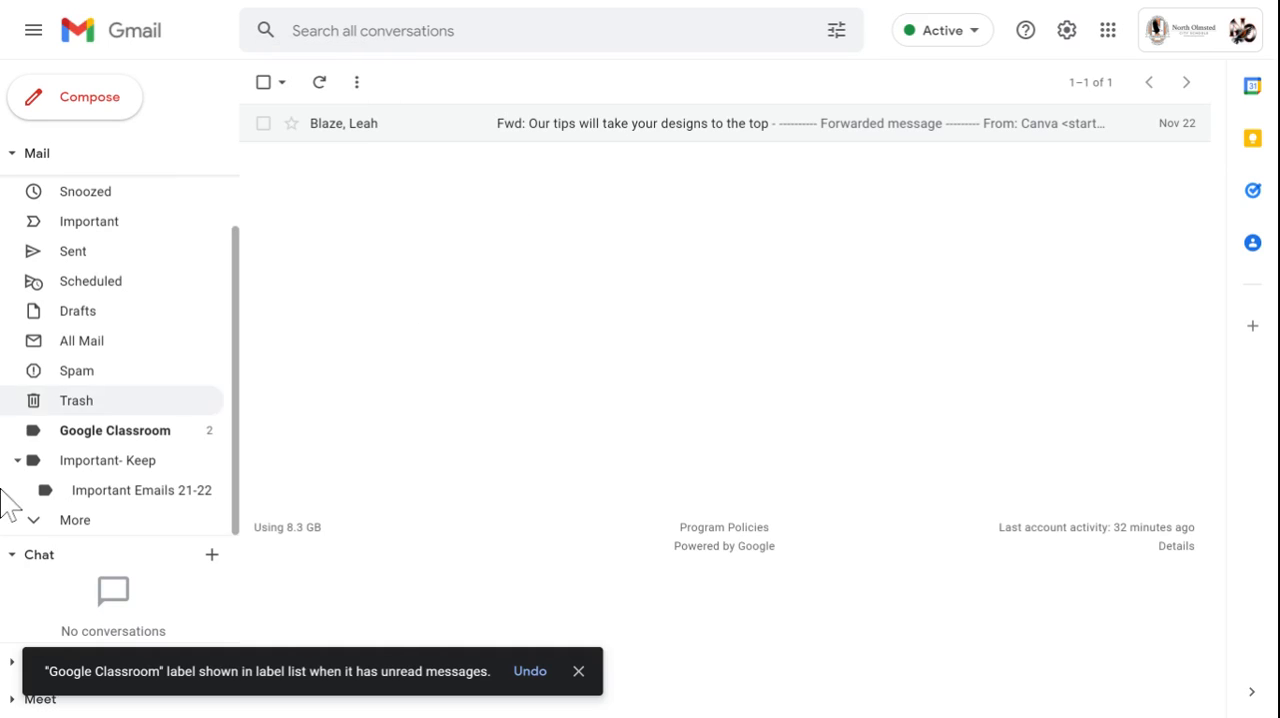
# - Open both unread messages under the Google Classroom label and expand the full label list to find that label
pyautogui.click(115, 430)
pyautogui.click(398, 163)
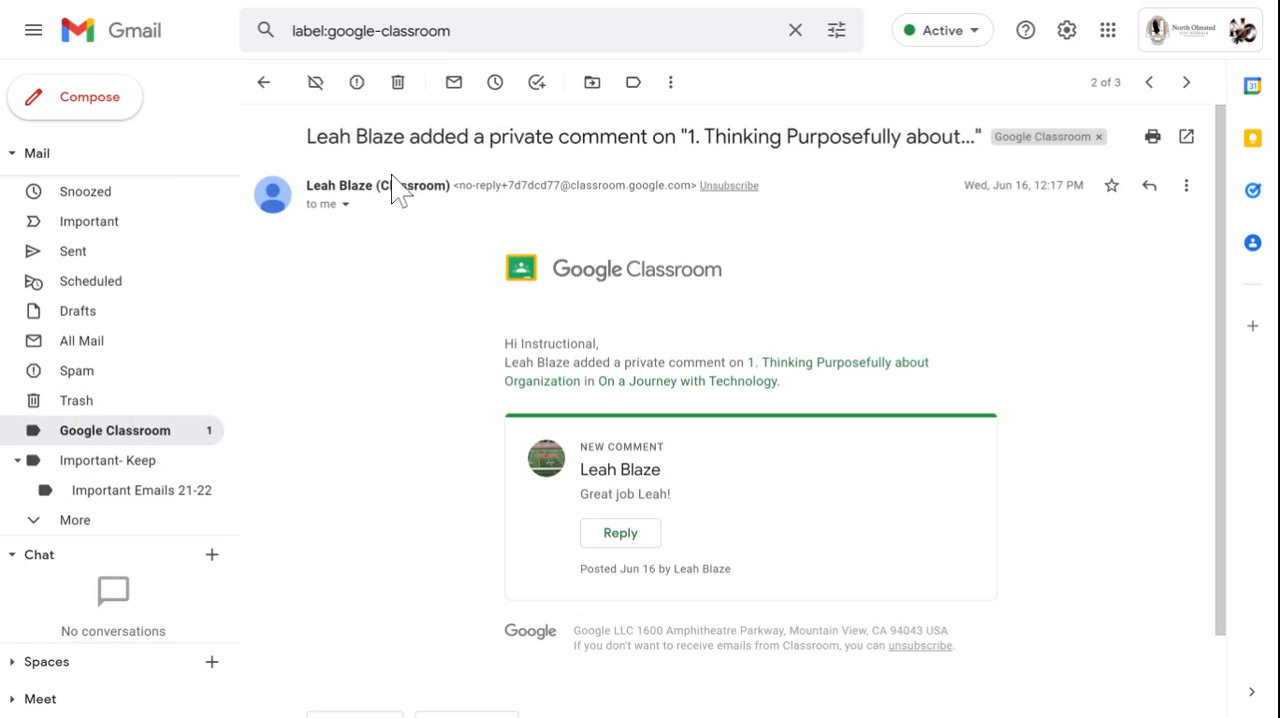
pyautogui.click(263, 82)
pyautogui.click(370, 198)
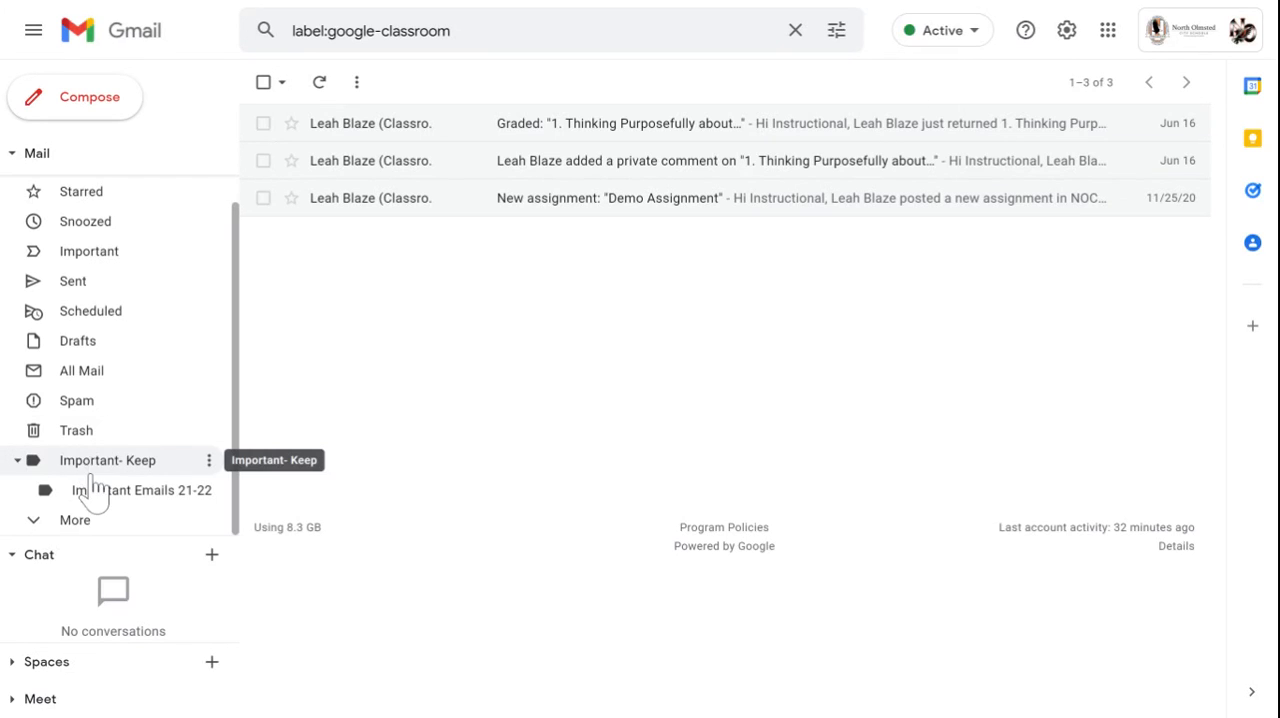
pyautogui.click(68, 530)
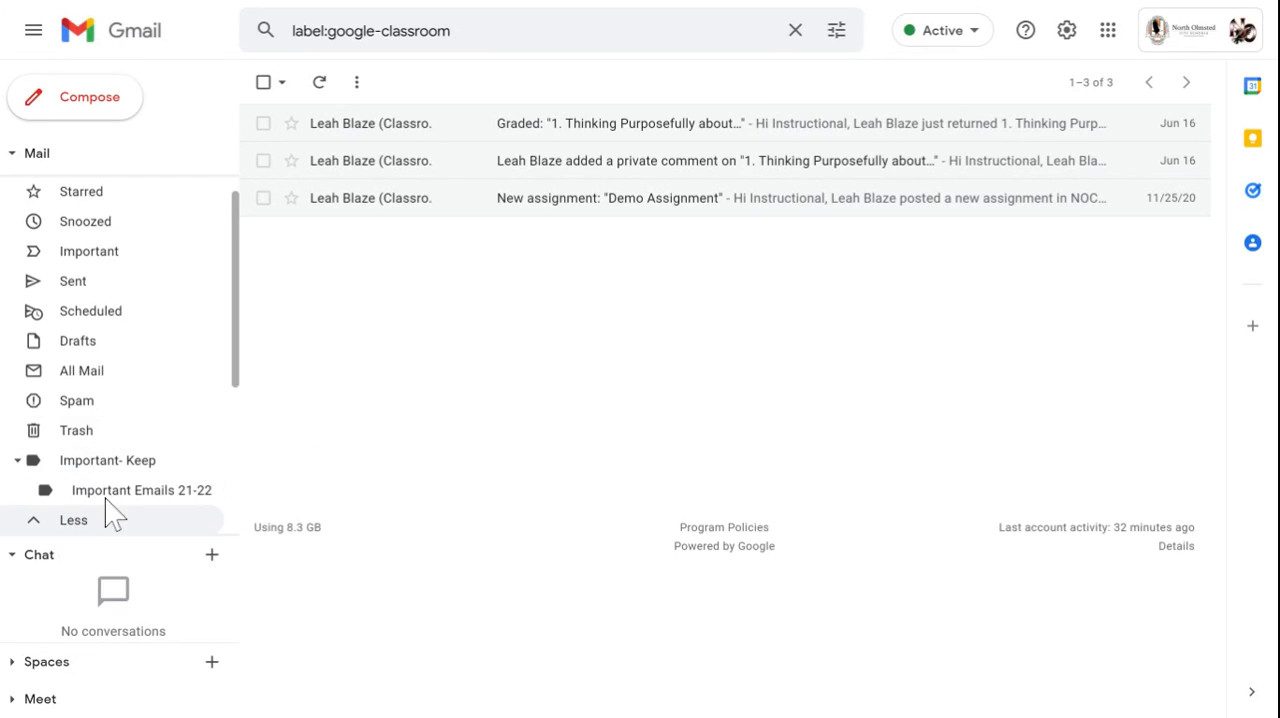
pyautogui.scroll(-3, 107, 505)
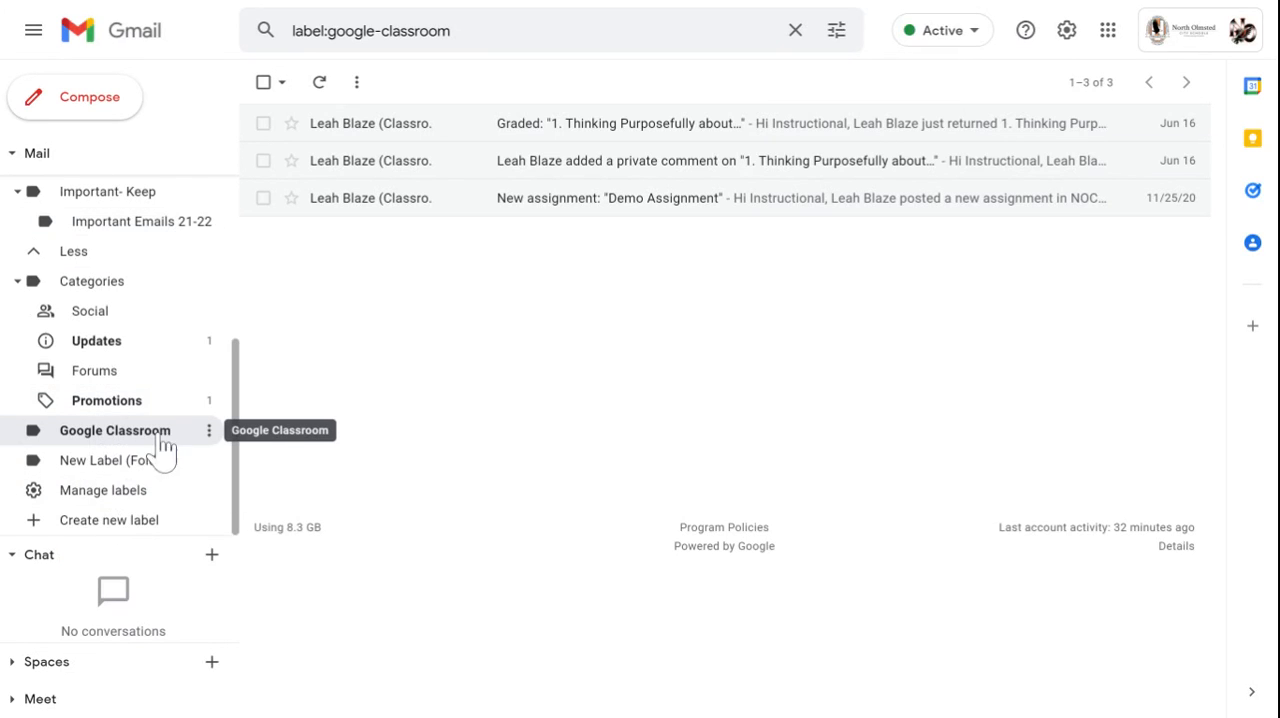